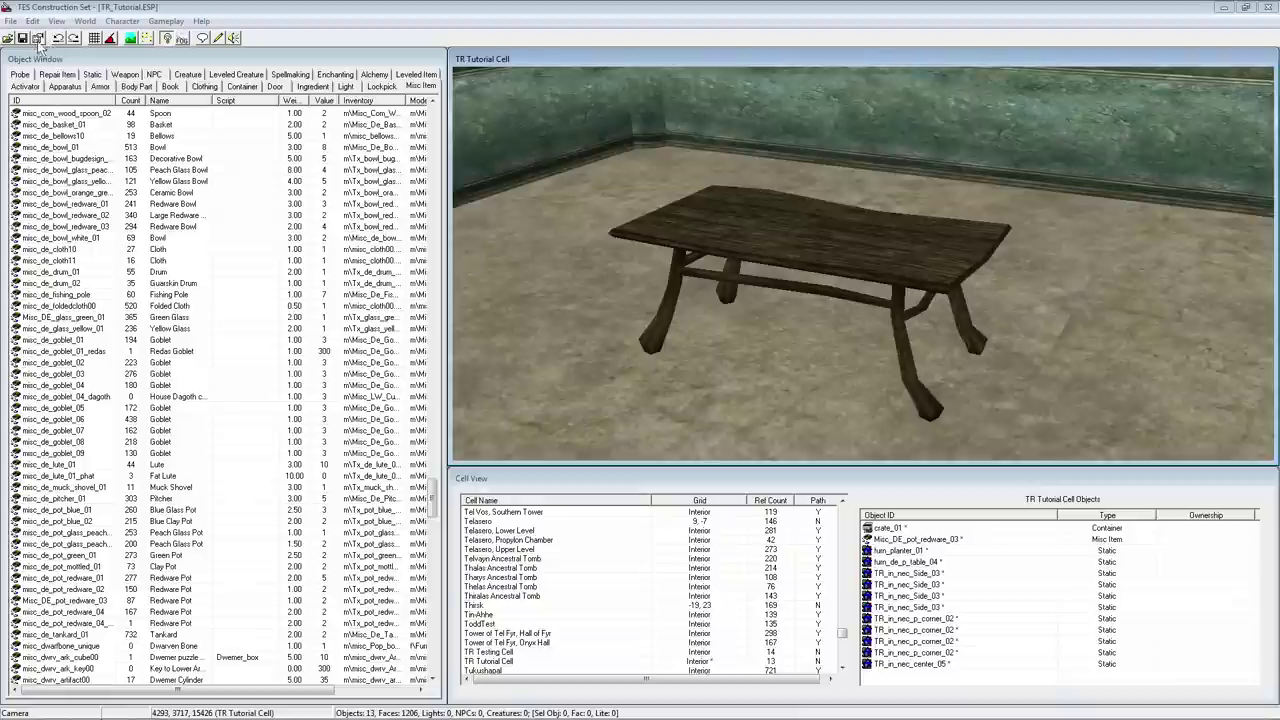
In Preferences, set camera rotation speed to 0.5 and camera zoom and pan speeds to 1
left_click(12, 22)
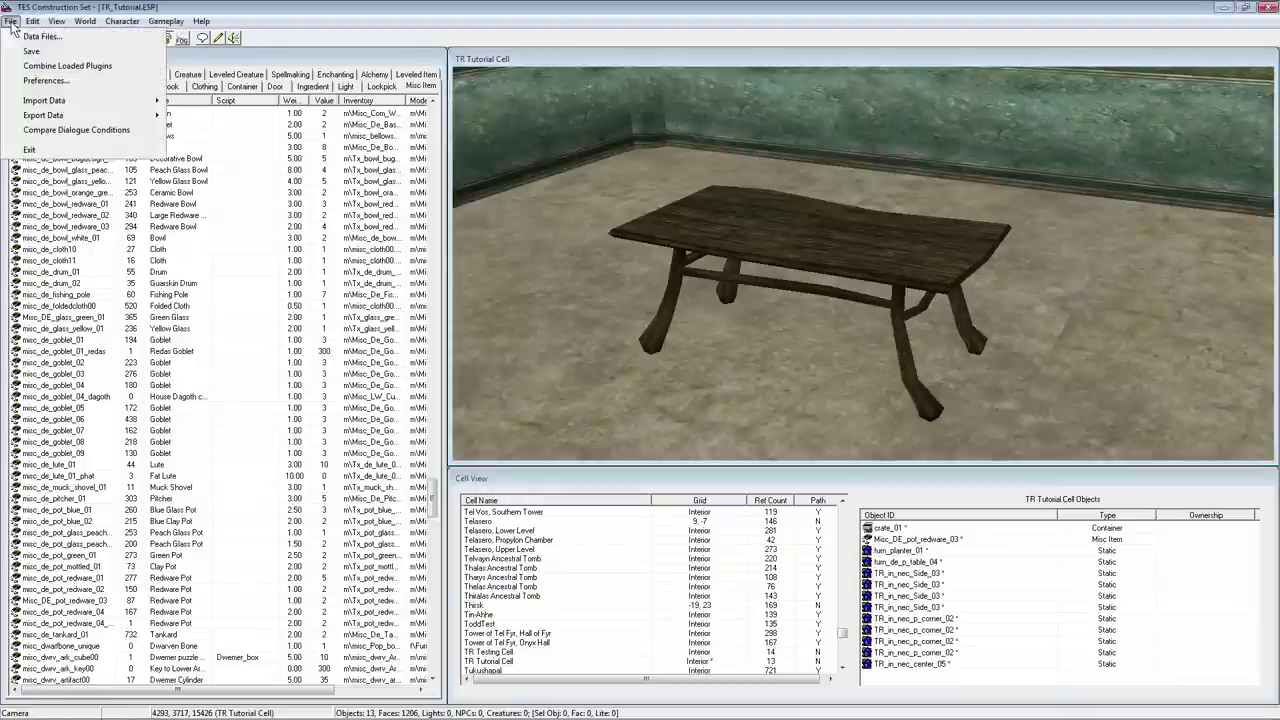
left_click(33, 83)
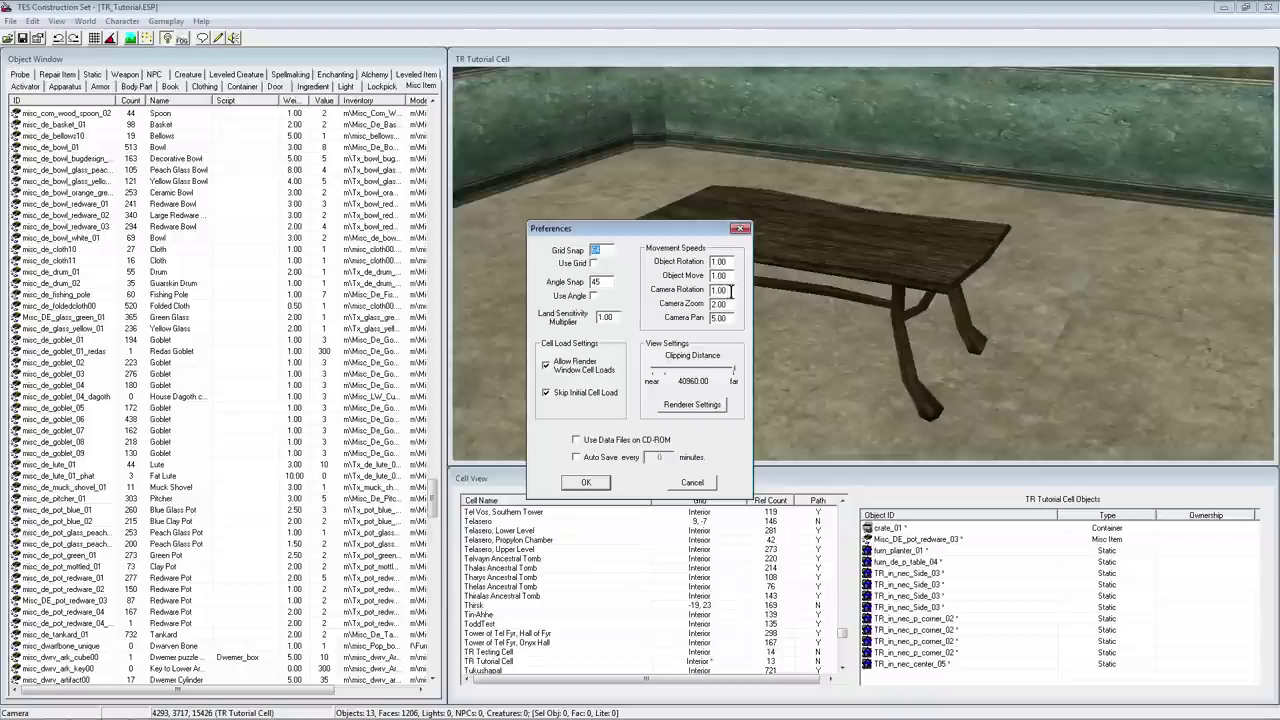
left_click_drag(729, 290, 700, 297)
type("0.5")
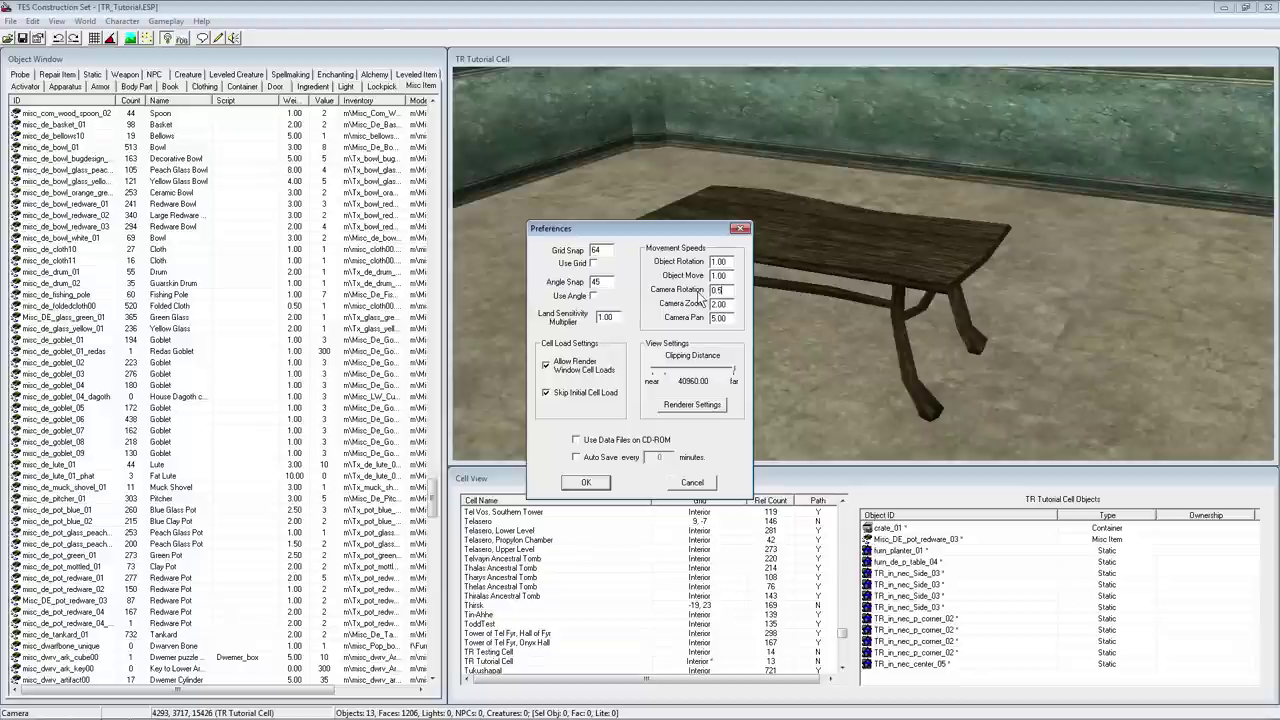
left_click_drag(730, 304, 705, 322)
type("11")
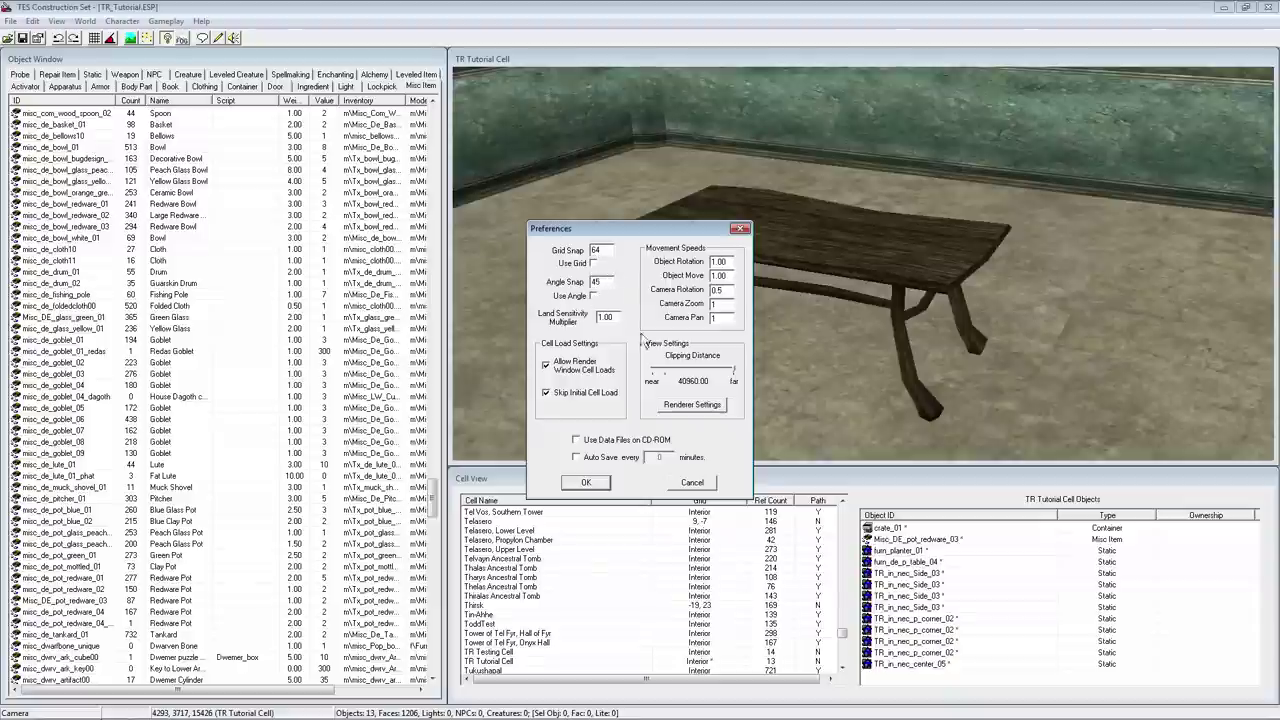
left_click(590, 481)
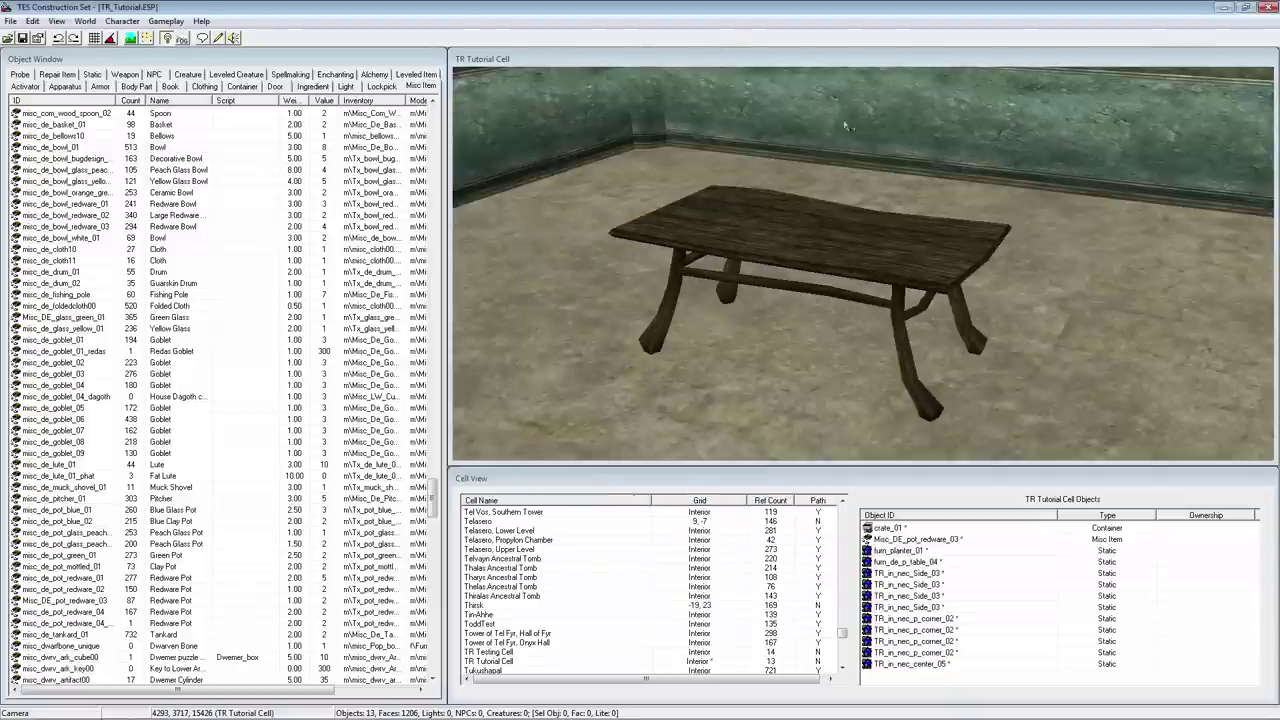
left_click(858, 58)
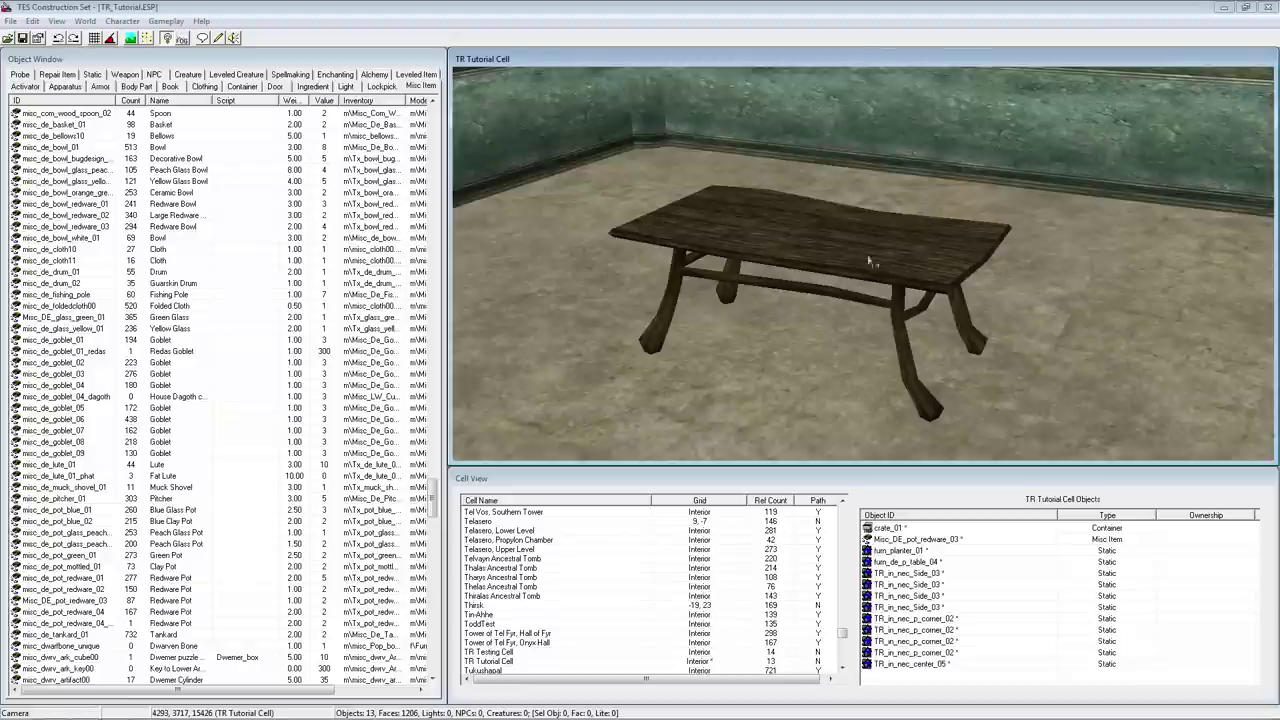
left_click(930, 253)
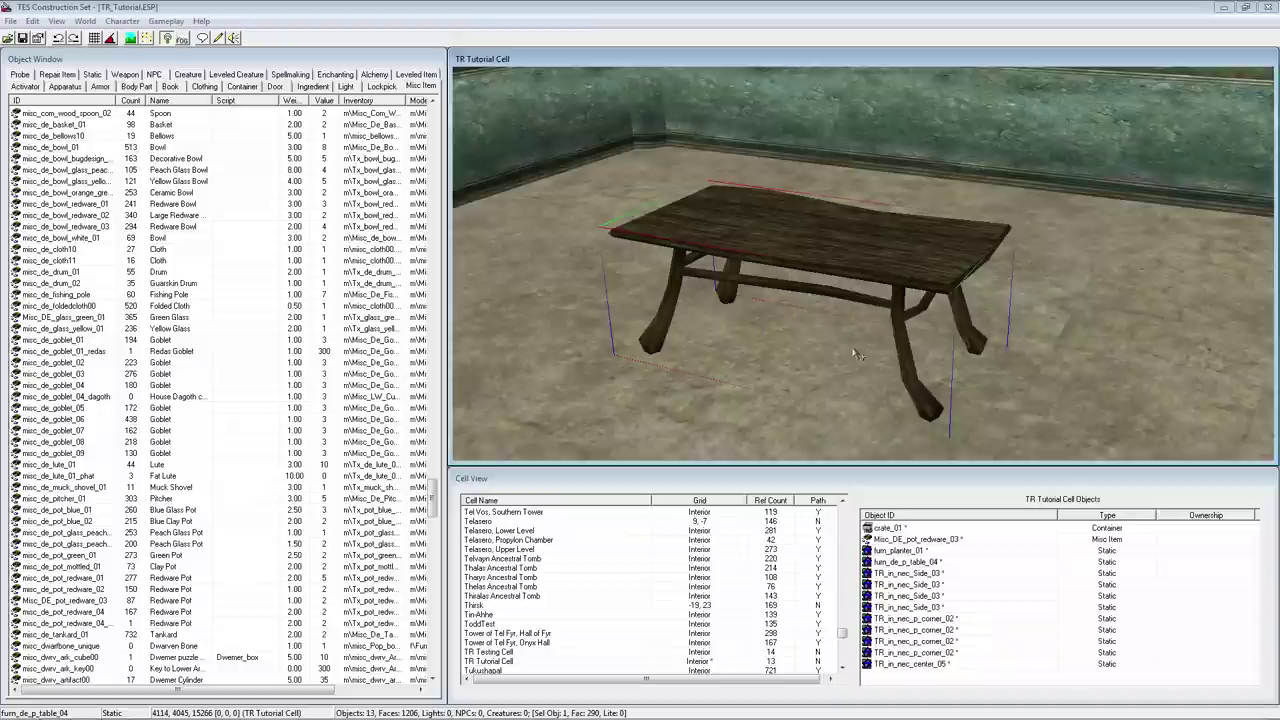
middle_click_drag(878, 361, 926, 234, "shift")
scroll(870, 270, "up", 8)
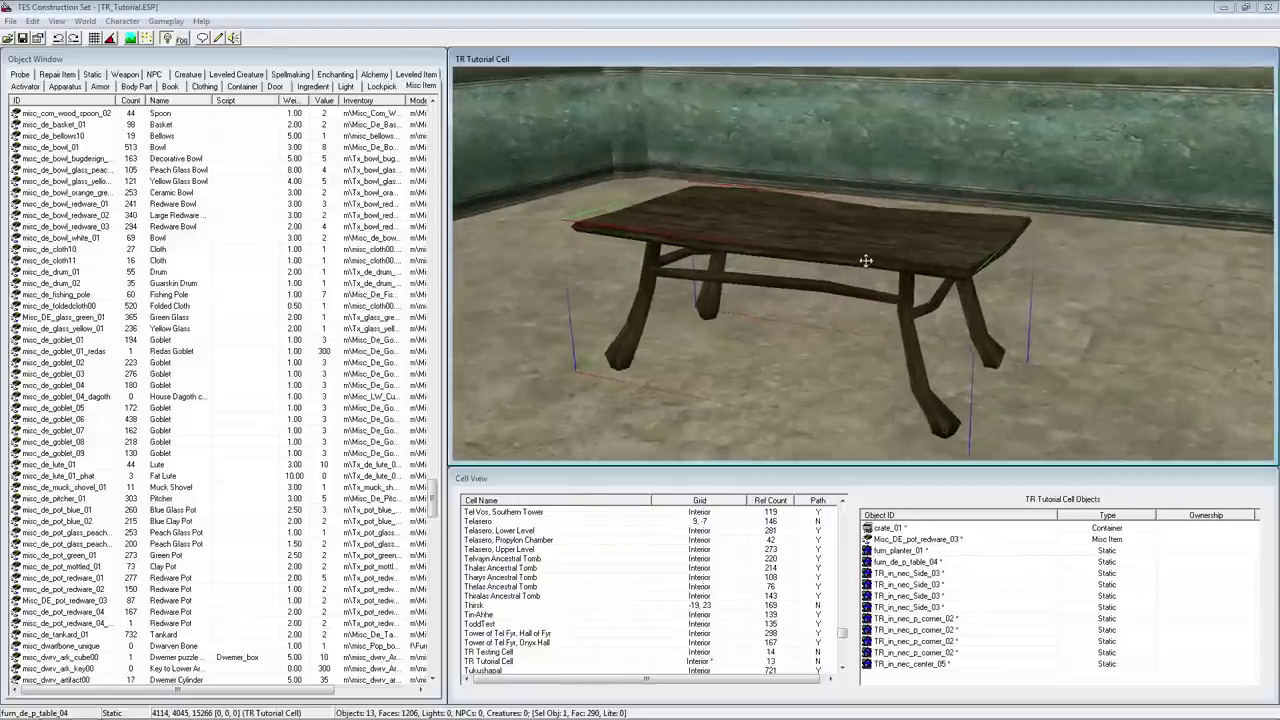
middle_click_drag(866, 235, 877, 251, "shift")
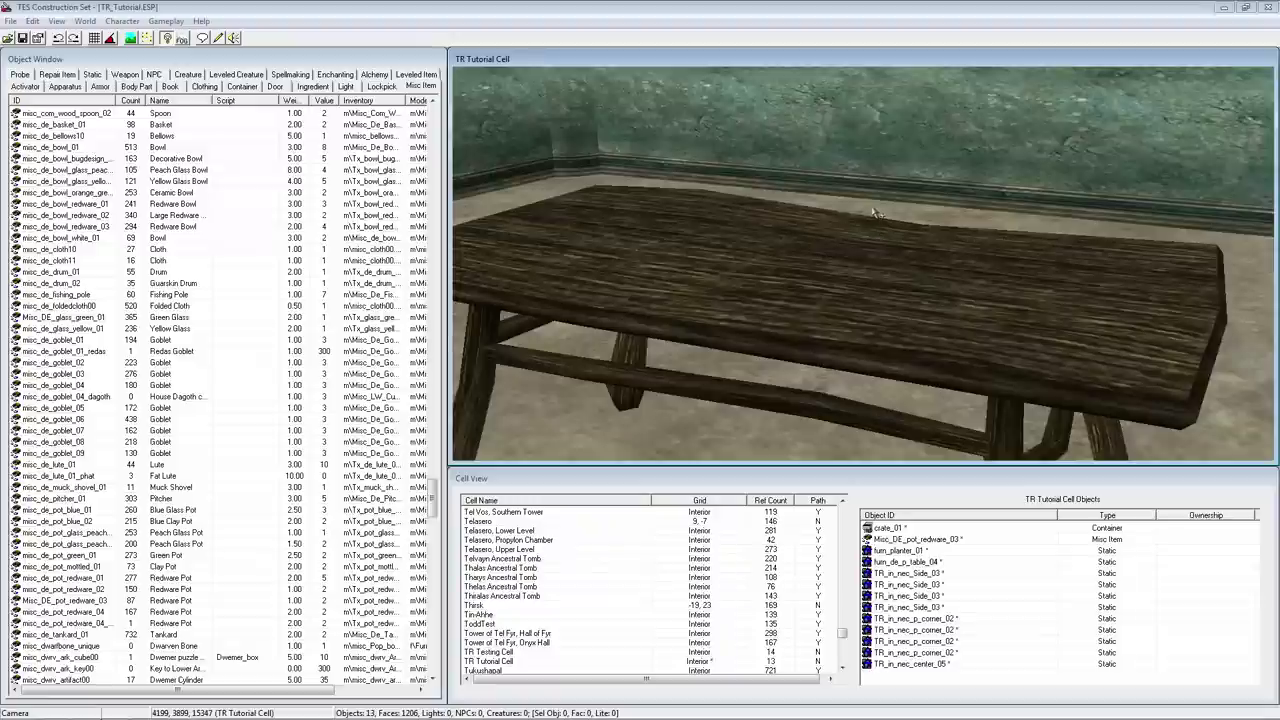
scroll(873, 212, "down", 3)
Select the redware pot on the shelf, focus on it, then zoom out and pan until the table shows below
scroll(873, 212, "down", 5)
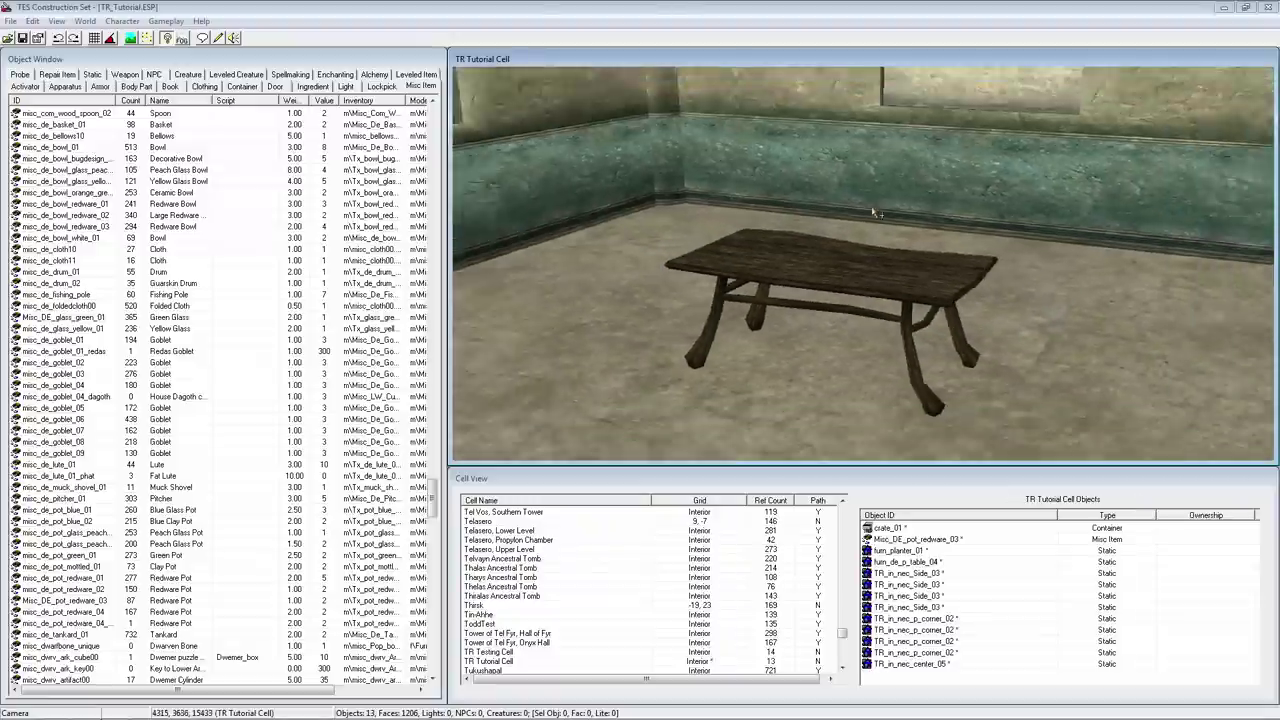
left_click(838, 110)
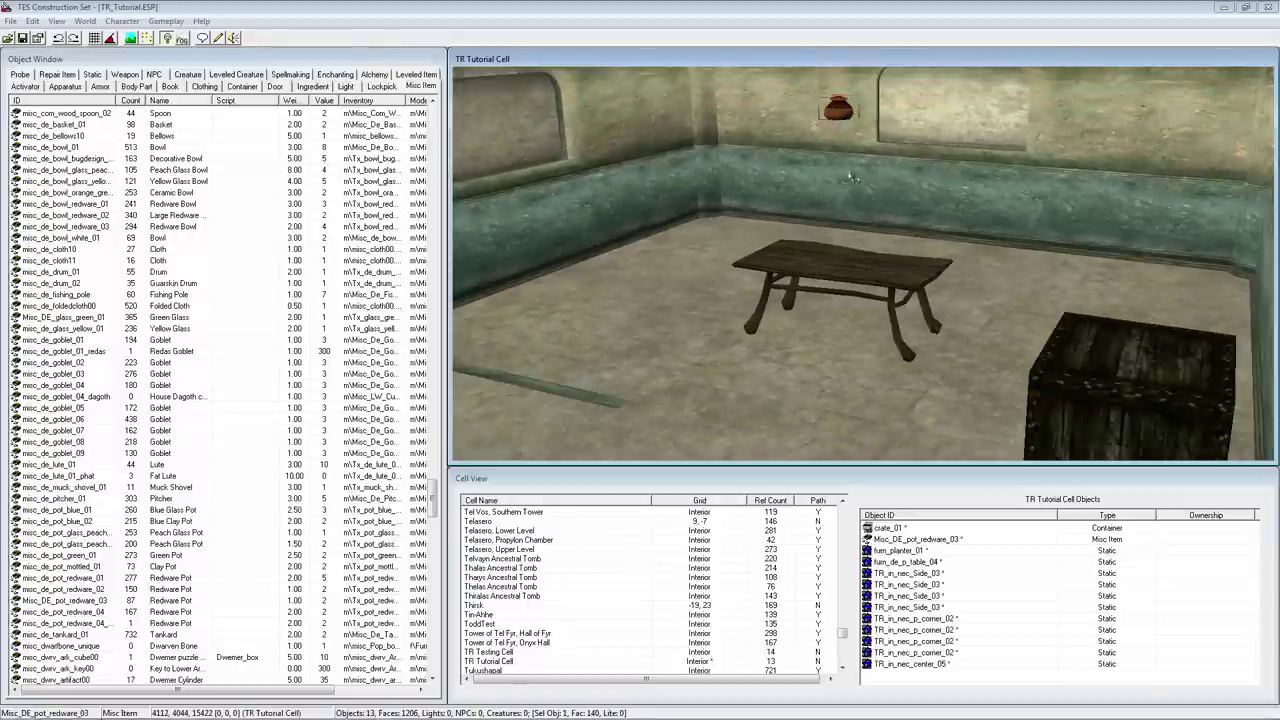
key("c")
scroll(923, 265, "up", 2)
scroll(900, 262, "down", 4)
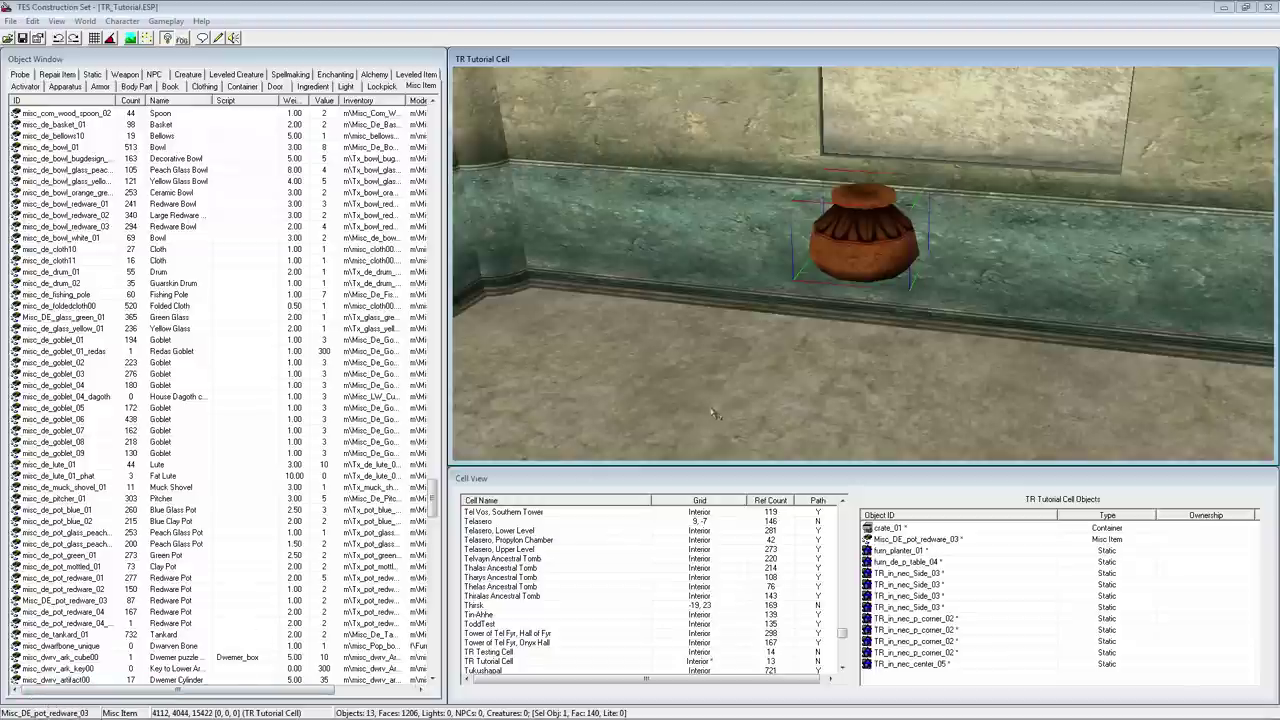
scroll(910, 317, "down", 5)
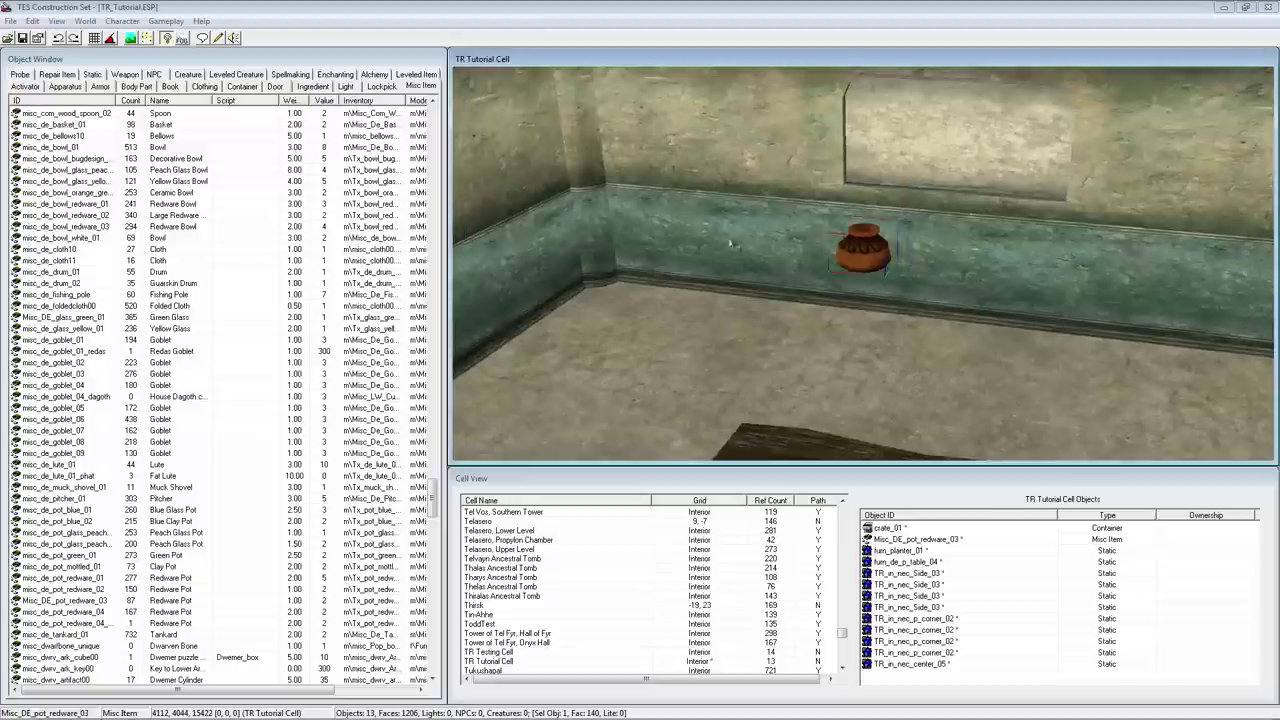
middle_click_drag(893, 404, 751, 315)
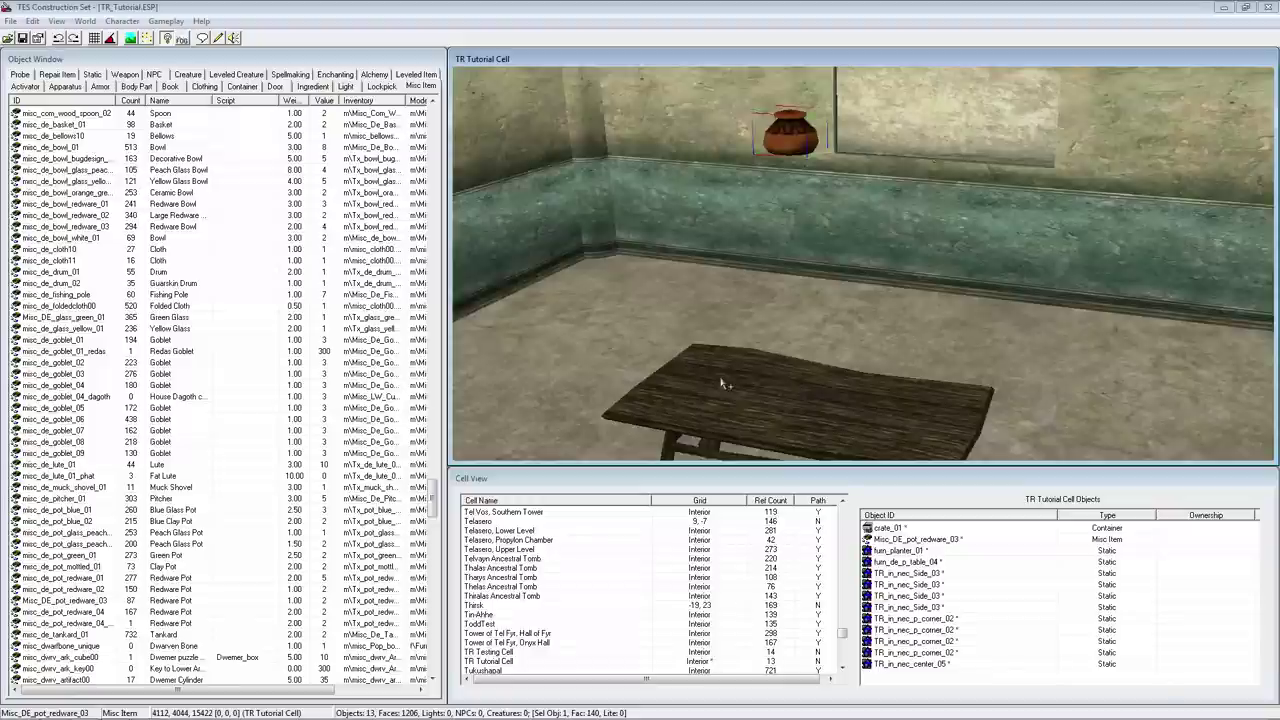
middle_click_drag(851, 386, 777, 382)
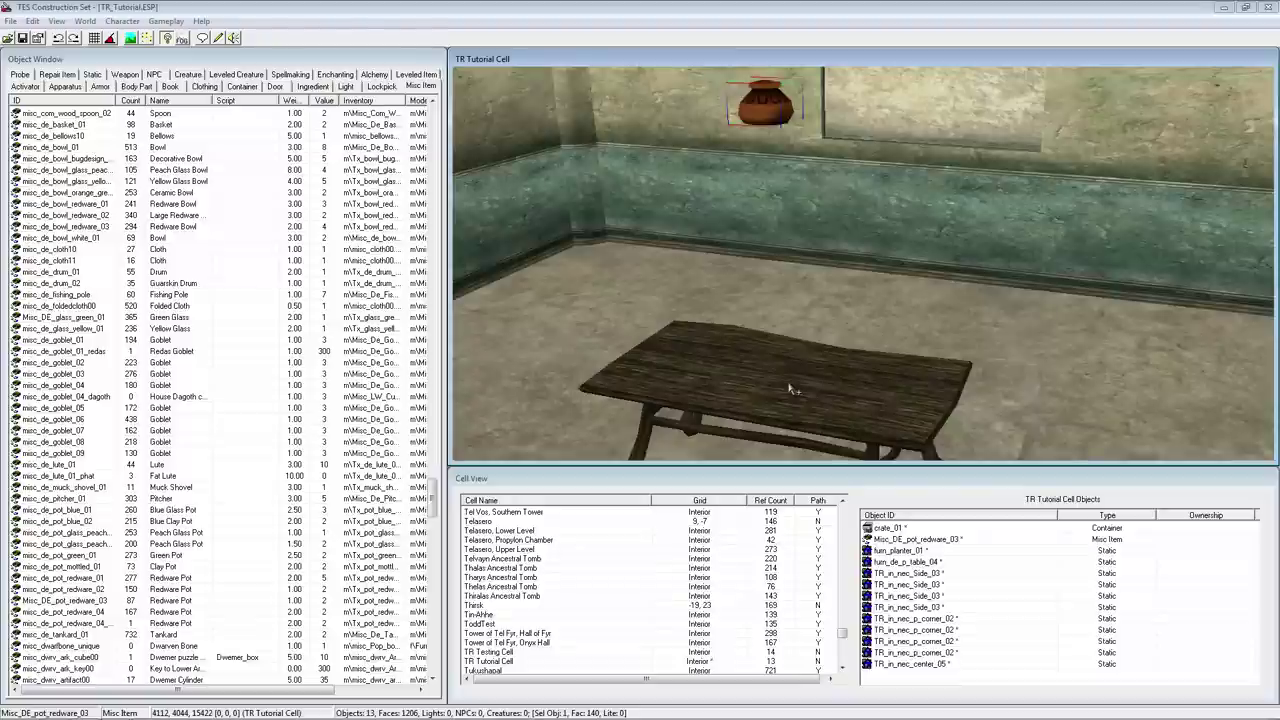
Select the wooden table, a wall piece, a corner piece and the redware pot in turn
left_click(686, 357)
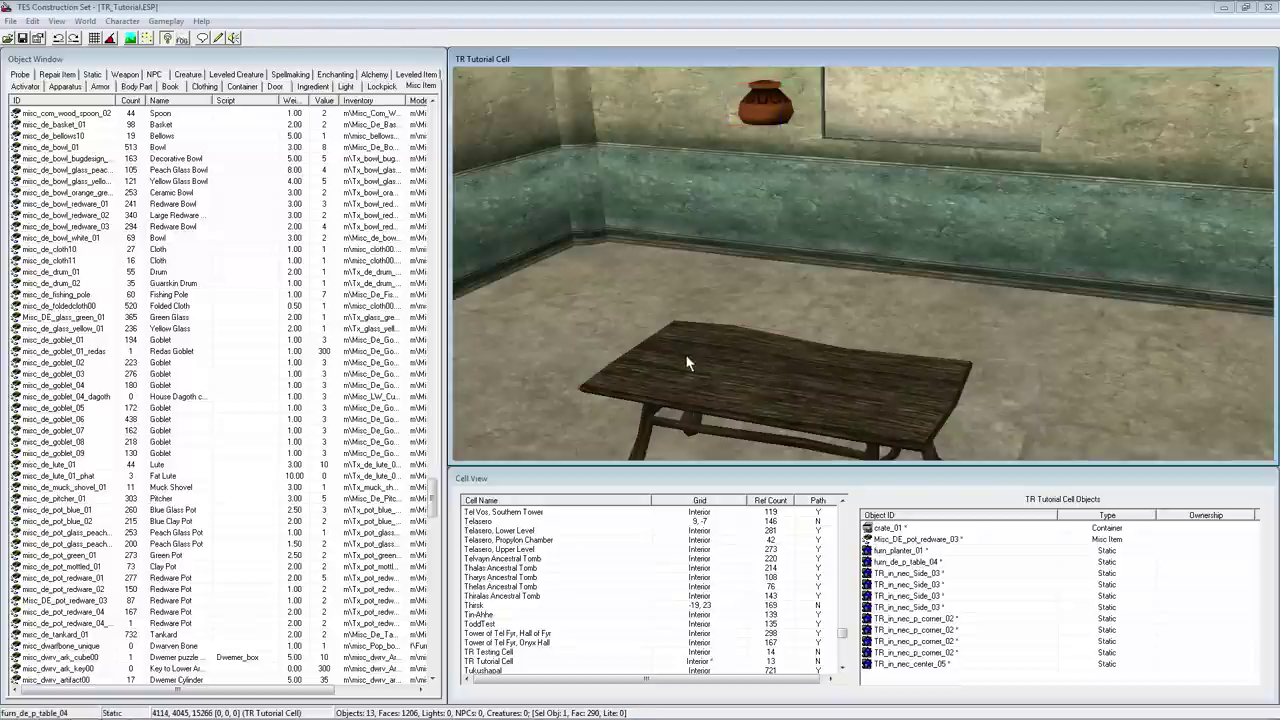
left_click(908, 308)
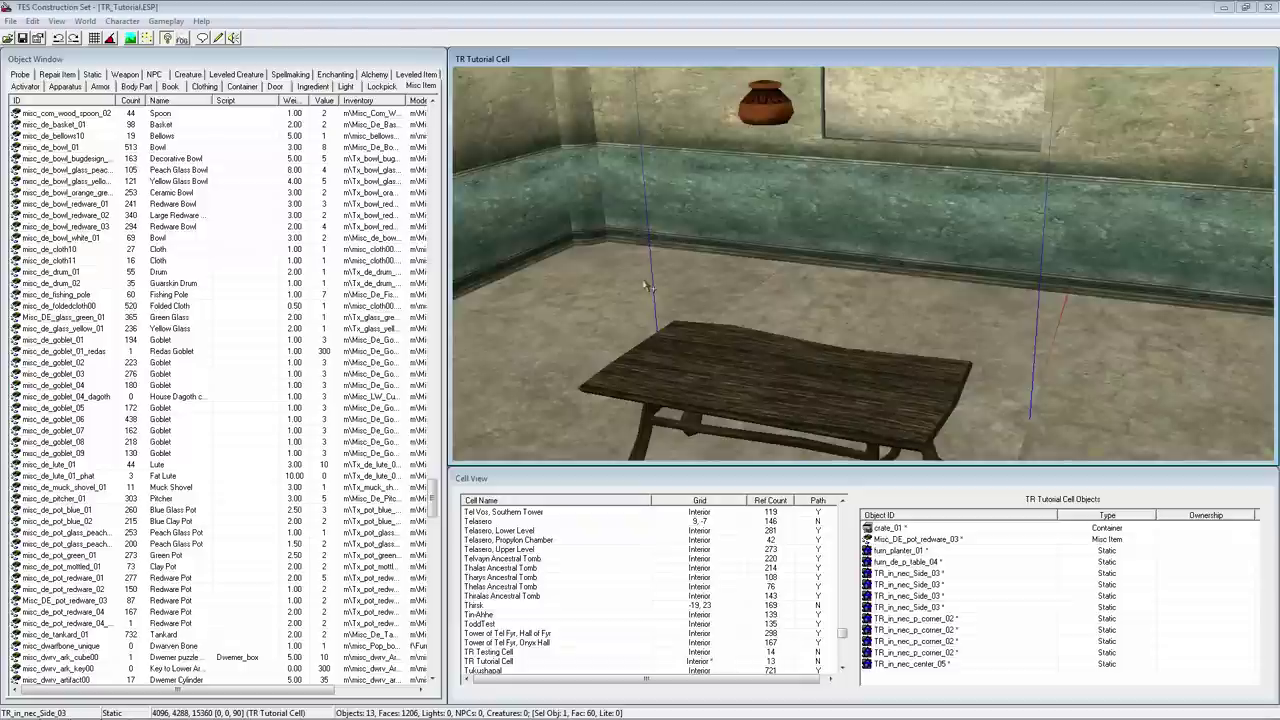
left_click(1146, 339)
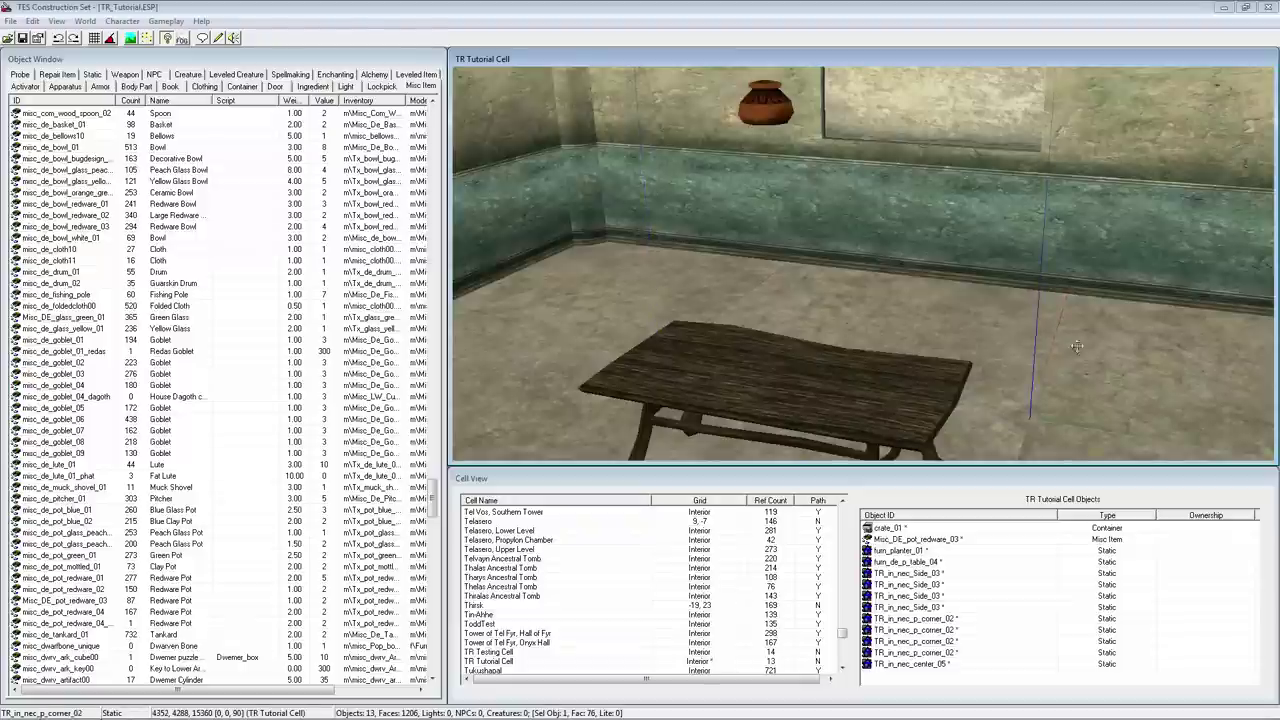
left_click(848, 376)
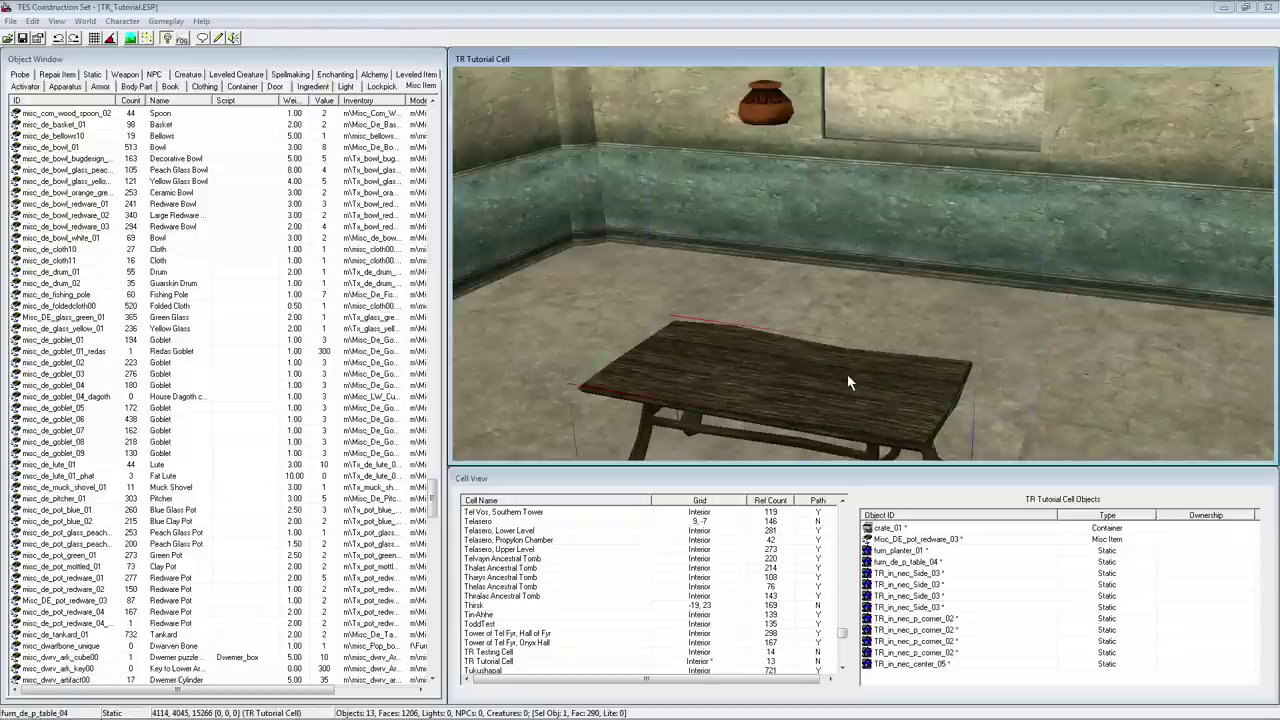
left_click(781, 120)
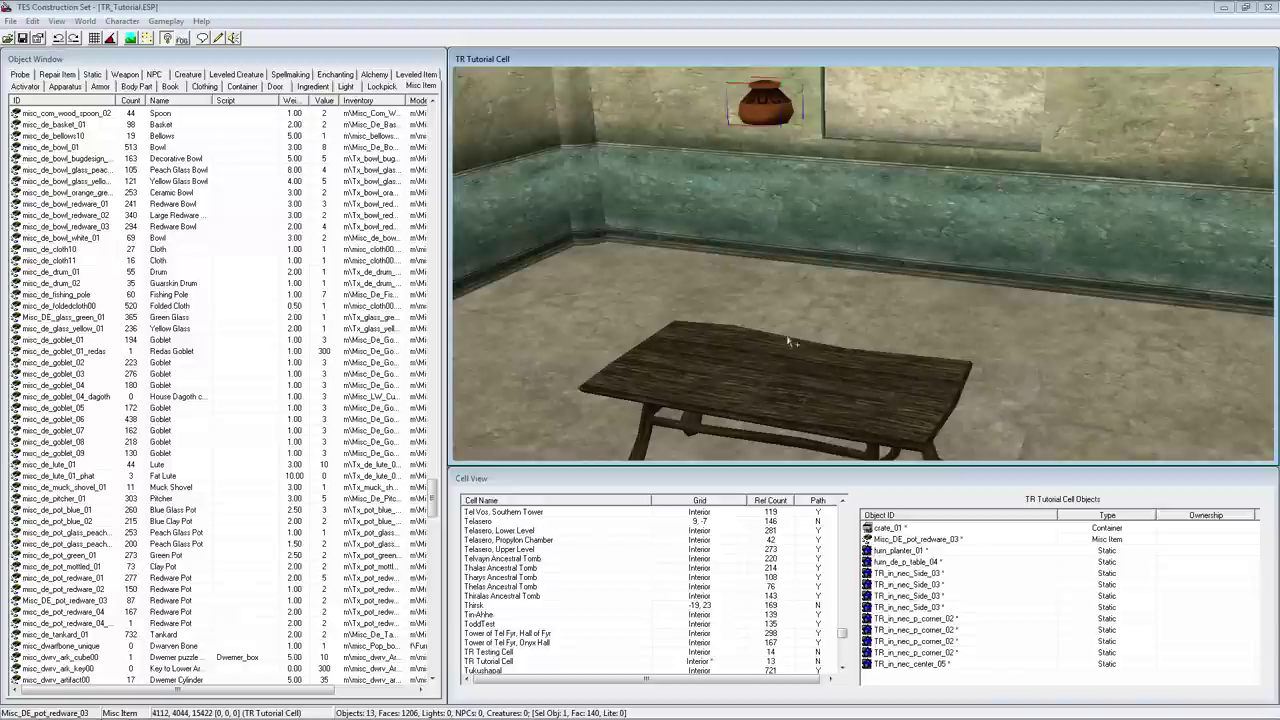
Centre the camera on the wooden table and orbit and zoom in to a close, frontal view
left_click(785, 376)
key("c")
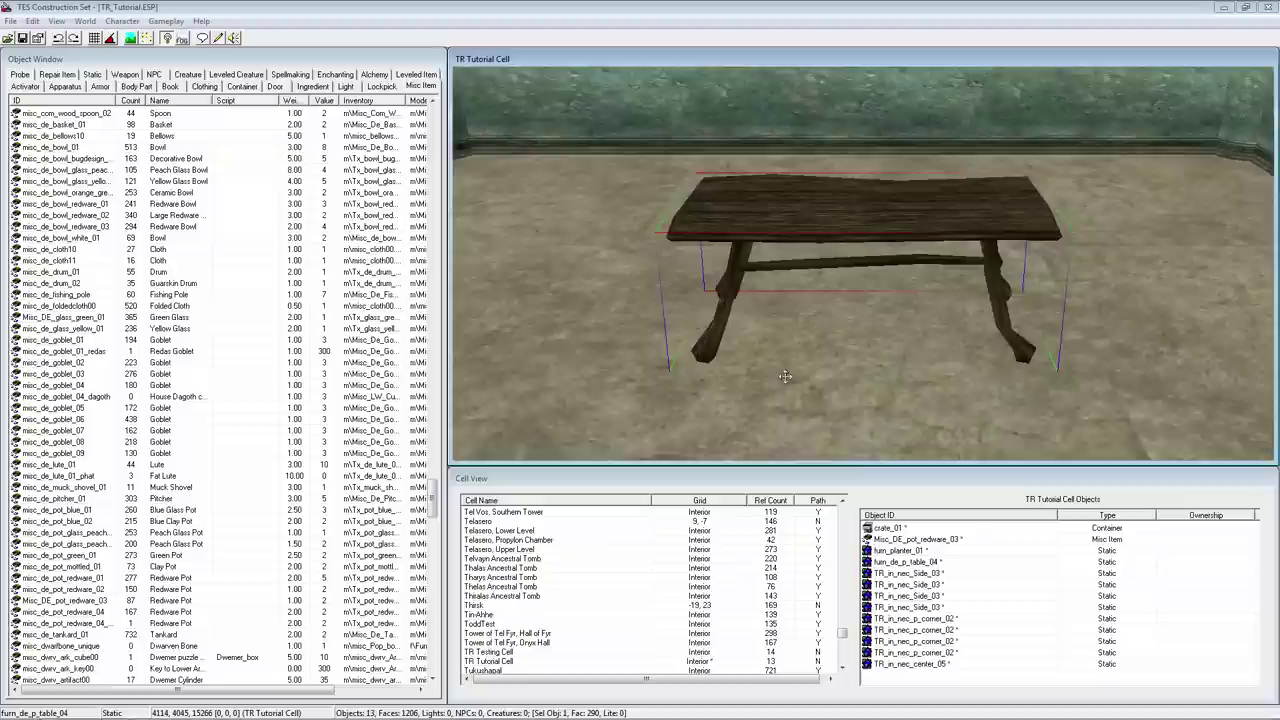
middle_click_drag(937, 315, 636, 393, "shift")
middle_click_drag(994, 237, 954, 239, "shift")
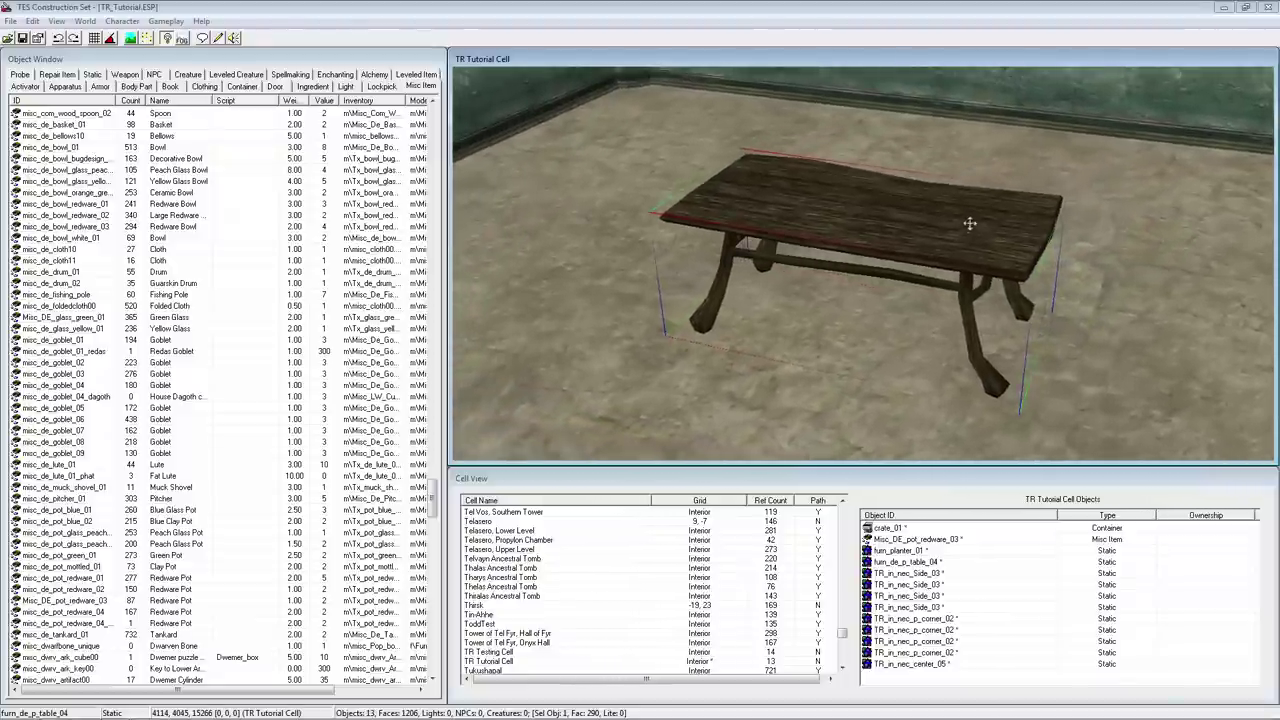
scroll(980, 181, "up", 3)
scroll(980, 181, "up", 2)
middle_click_drag(957, 252, 937, 343)
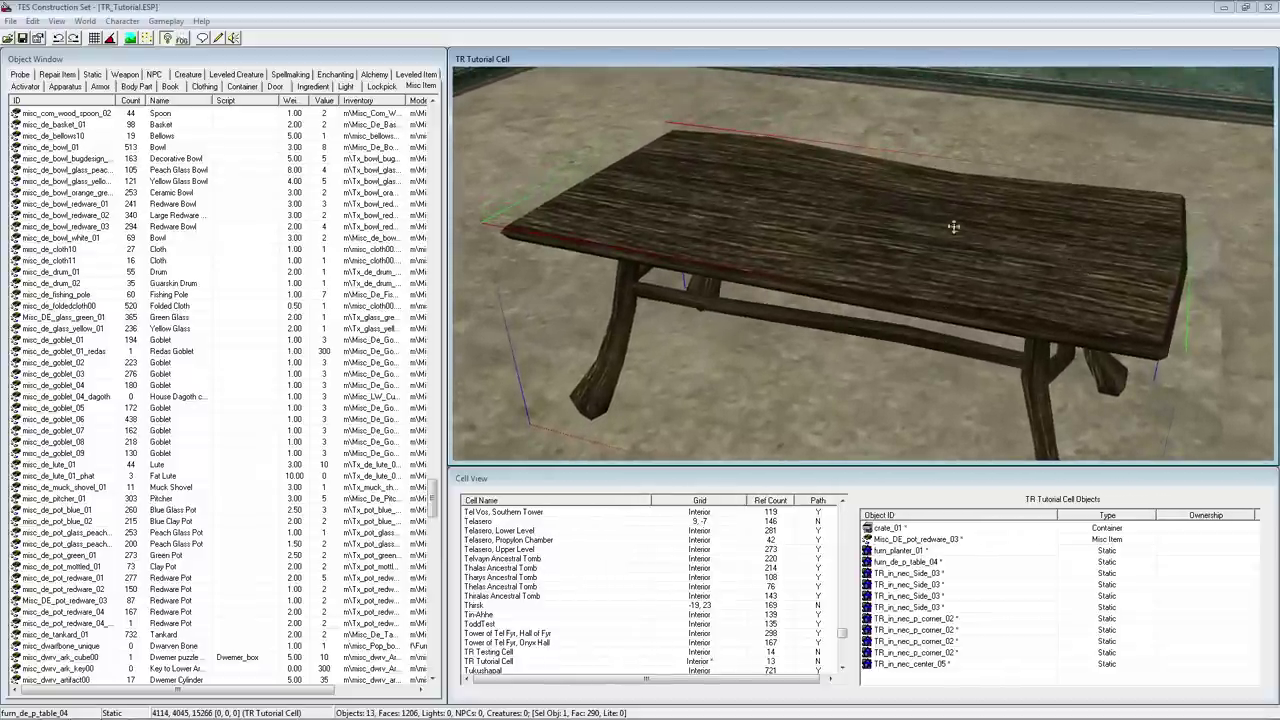
middle_click_drag(929, 214, 1012, 373)
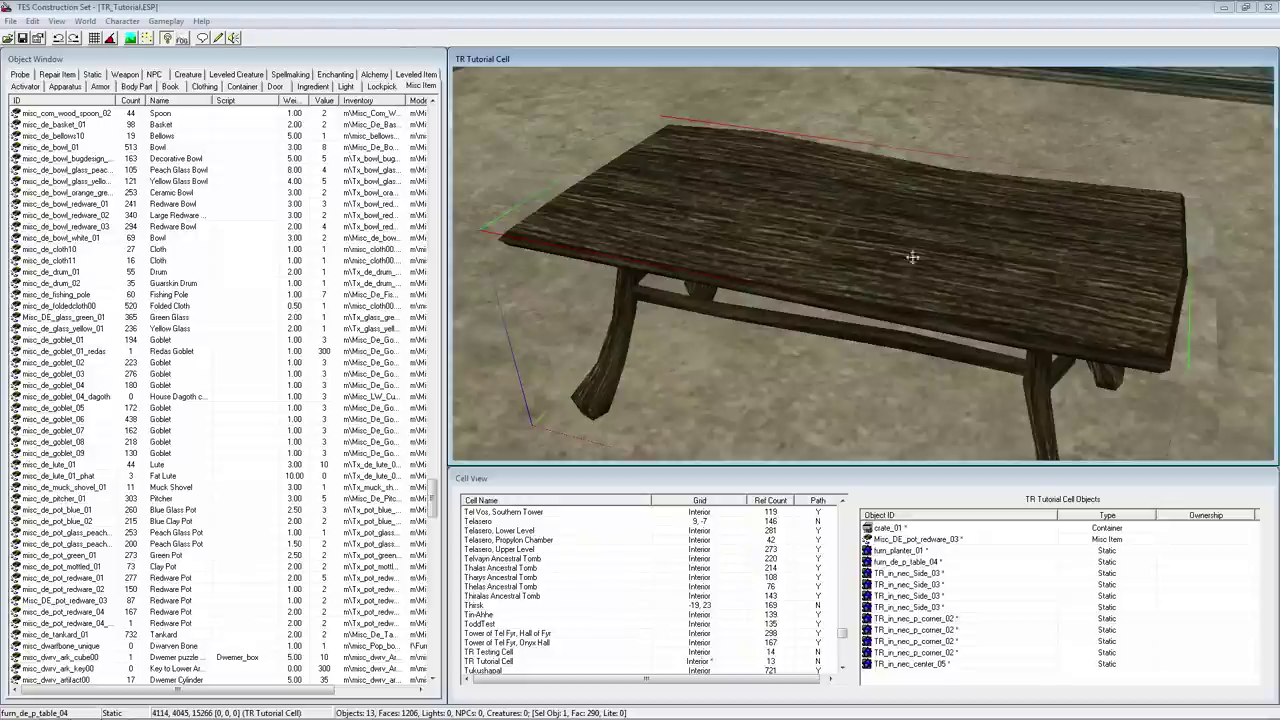
Switch the scene to wireframe and orbit the camera around the table
key("w")
middle_click_drag(849, 260, 660, 346, "shift")
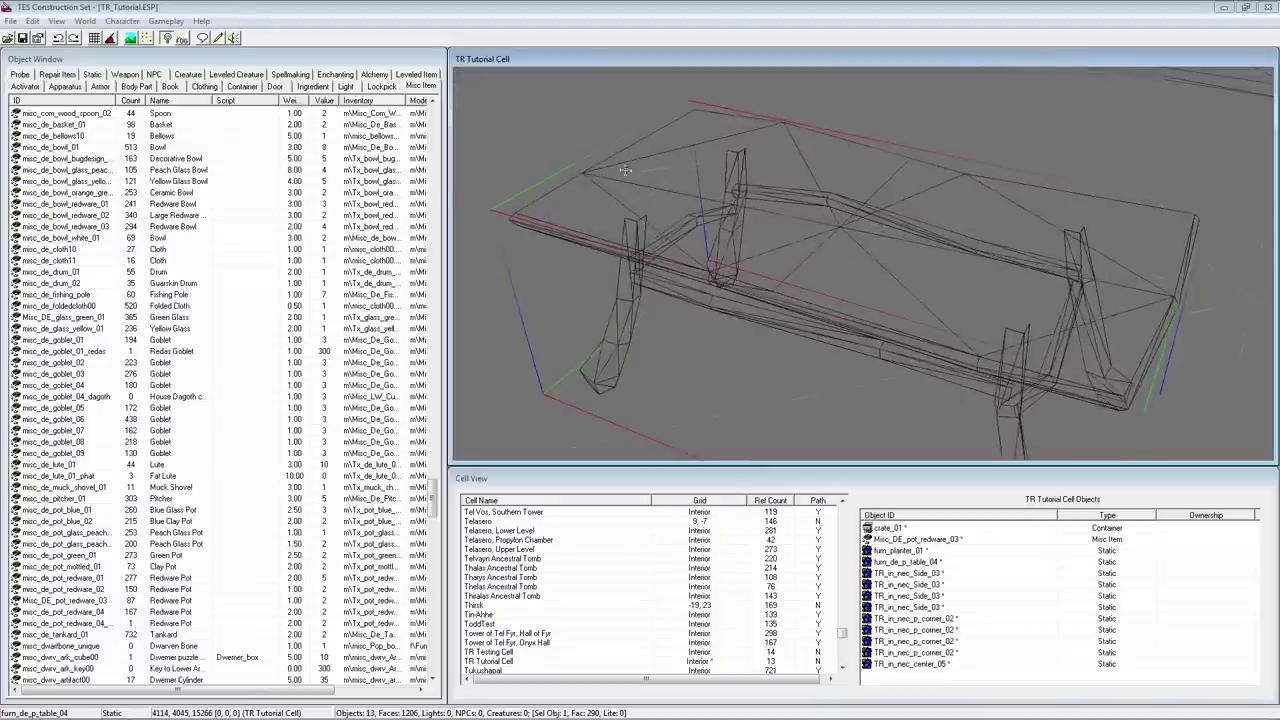
middle_click_drag(987, 294, 1030, 383, "shift")
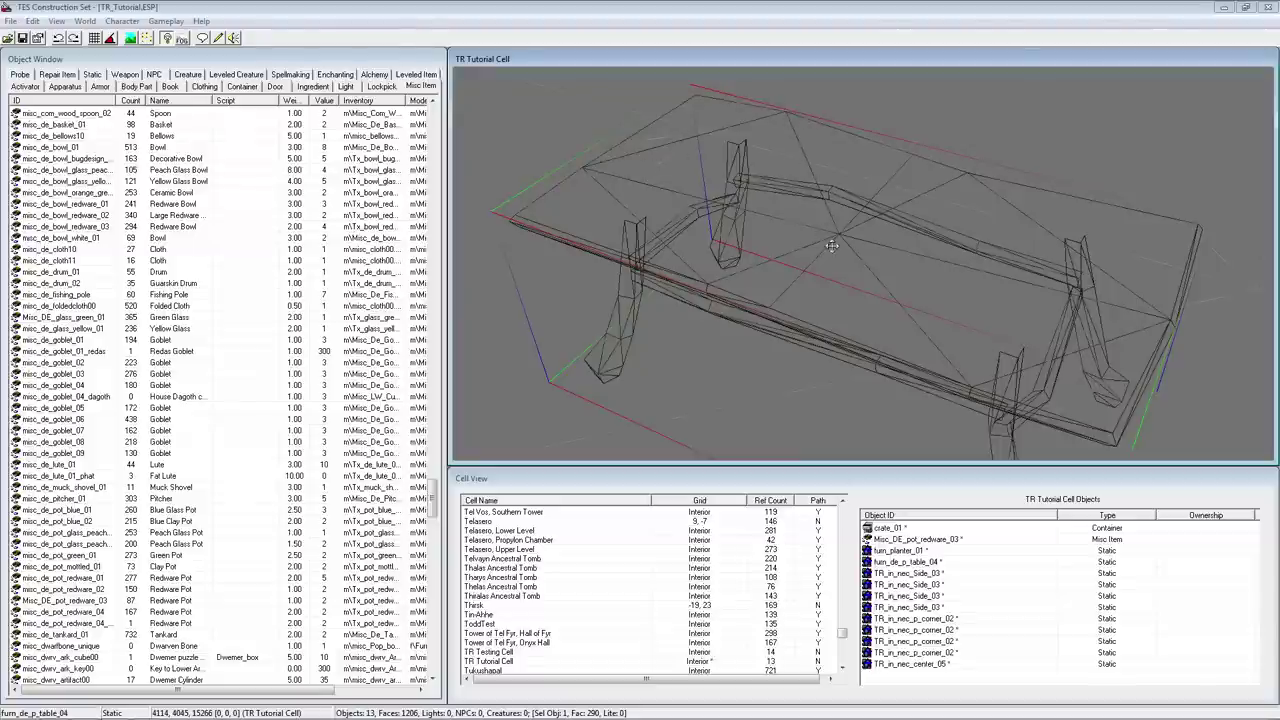
From a top-down view, move the redware pot to the table's left end, drop it onto the tabletop, and restore textures
key("t")
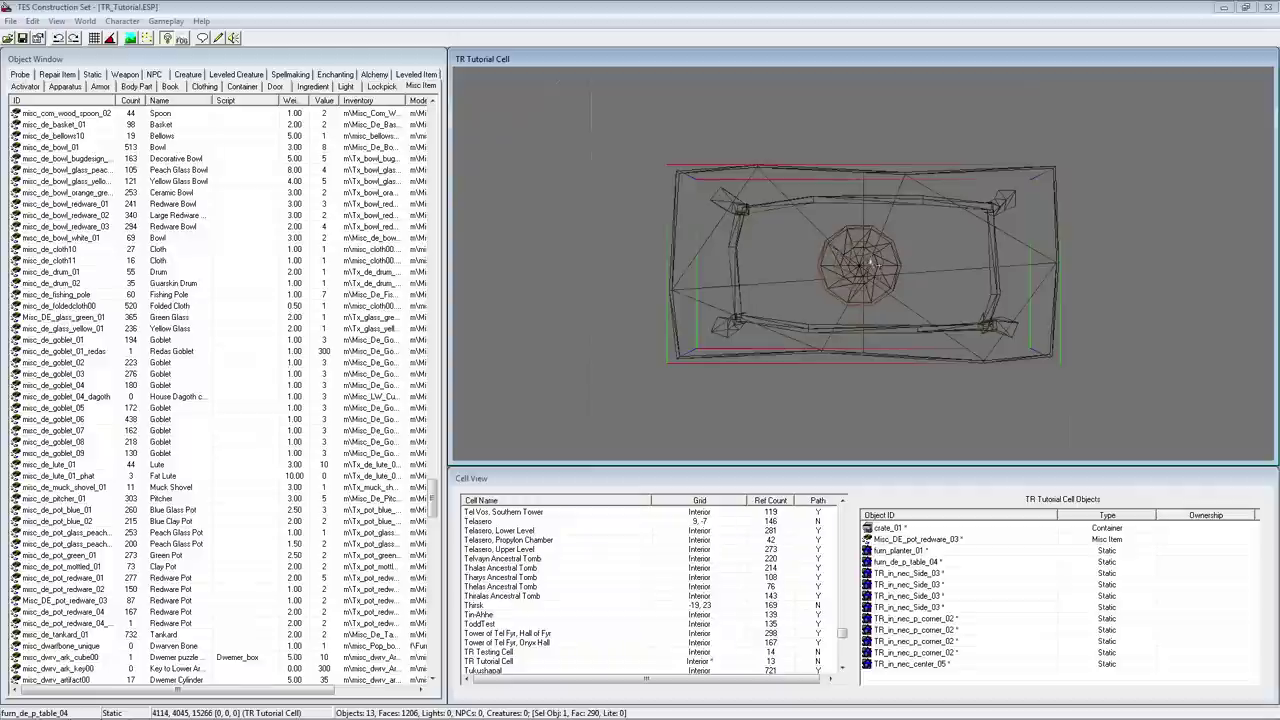
left_click(871, 264)
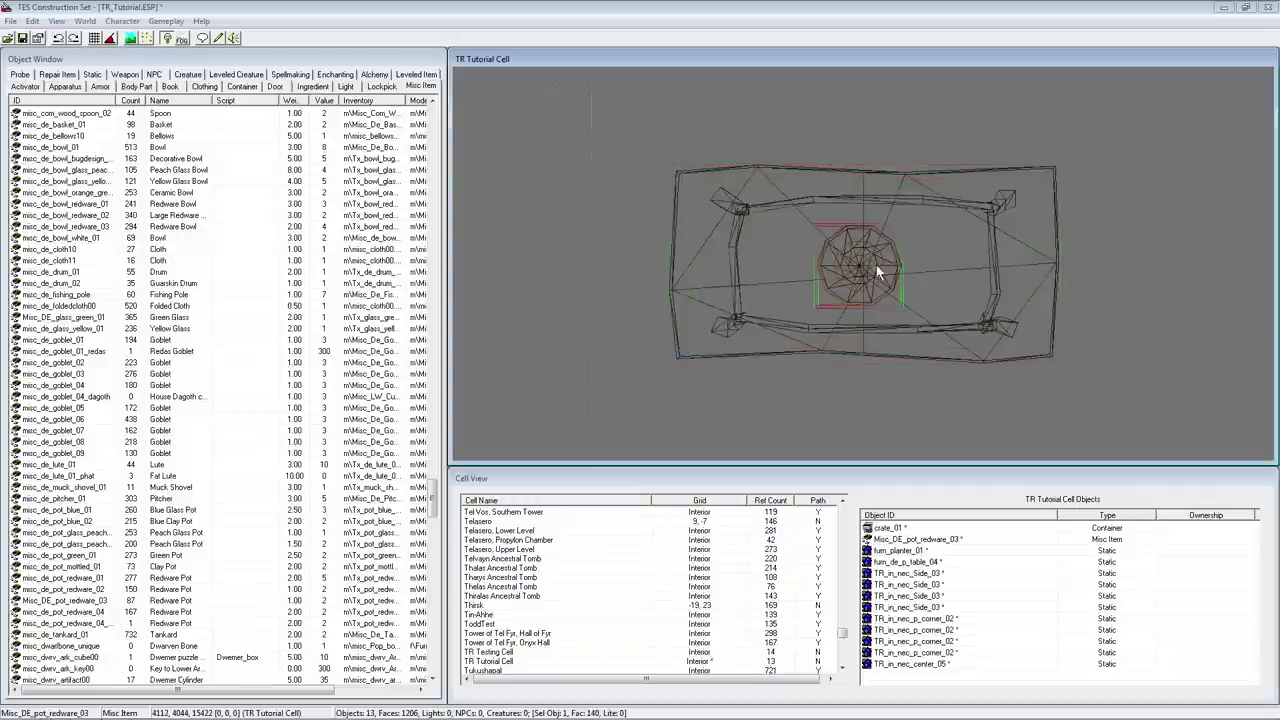
left_click_drag(876, 265, 729, 230)
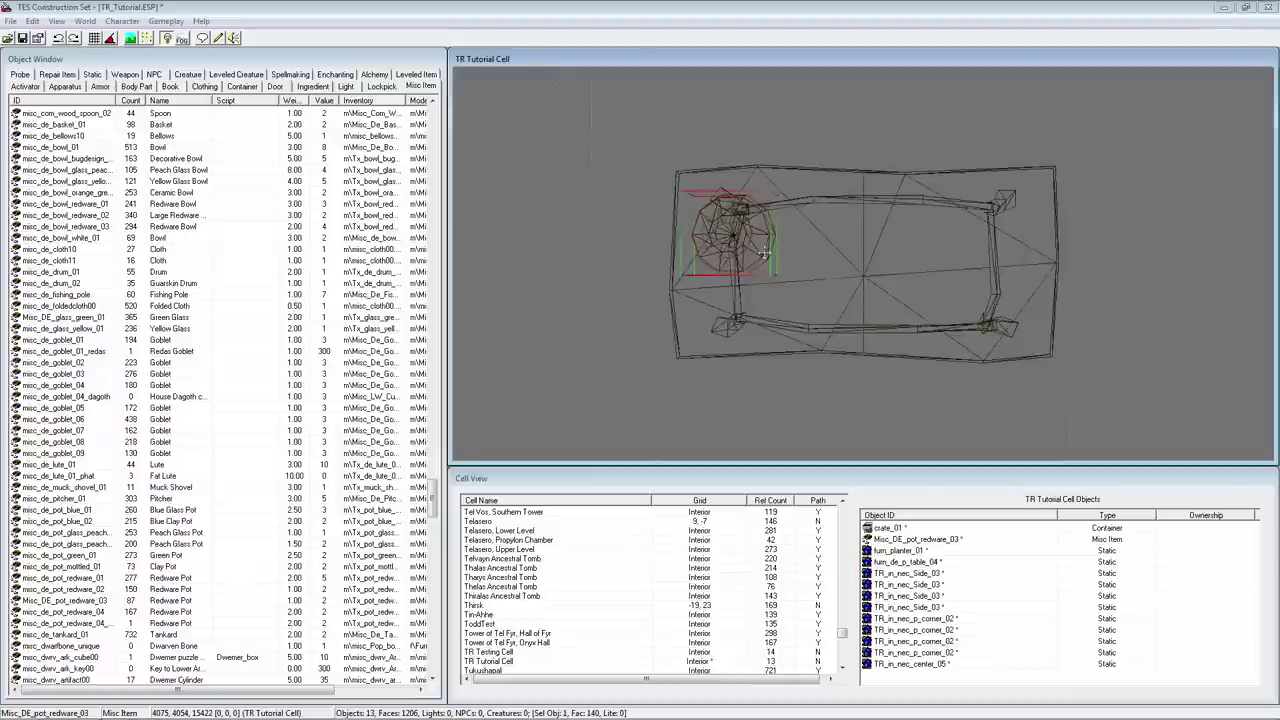
key("c")
scroll(848, 248, "down", 3)
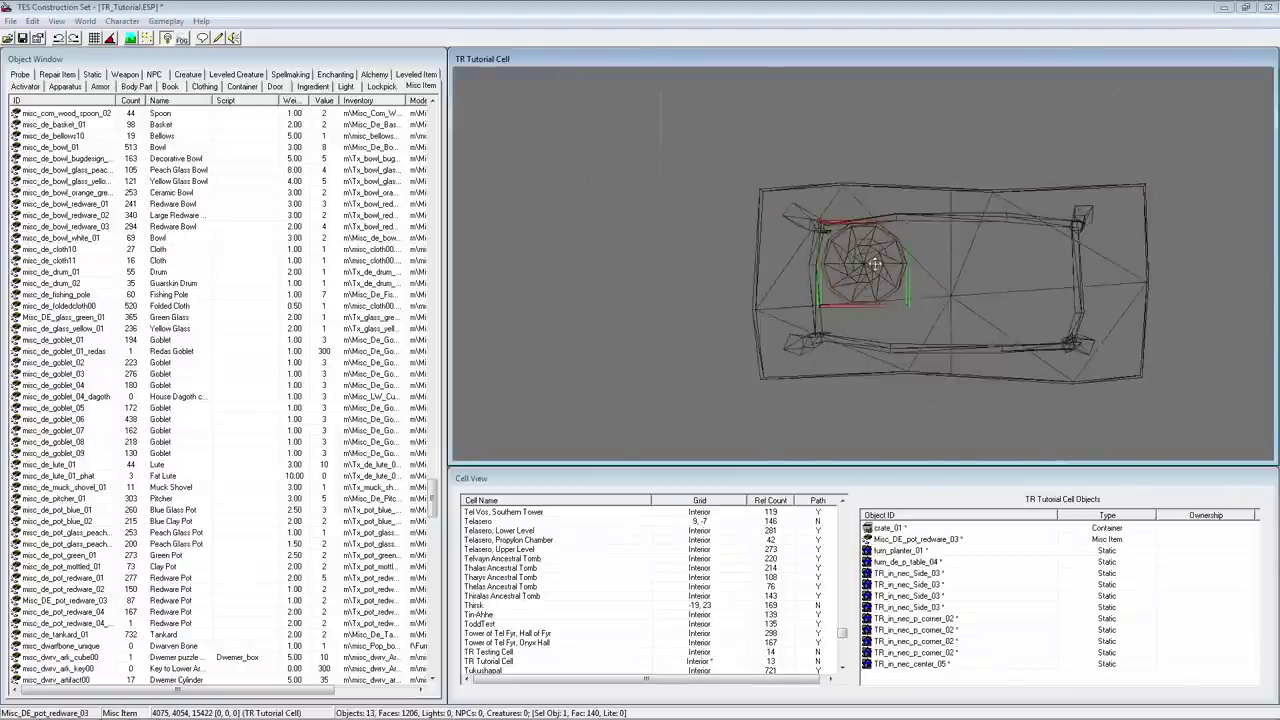
left_click_drag(874, 265, 824, 263)
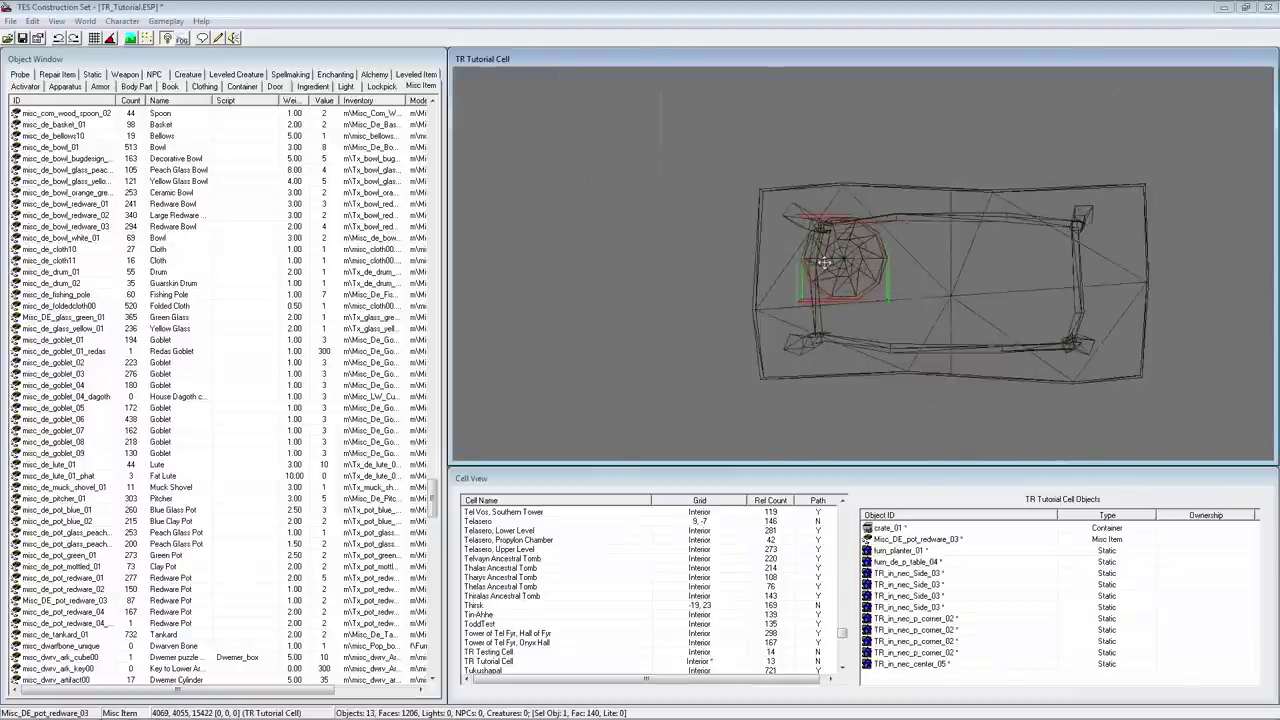
key("f")
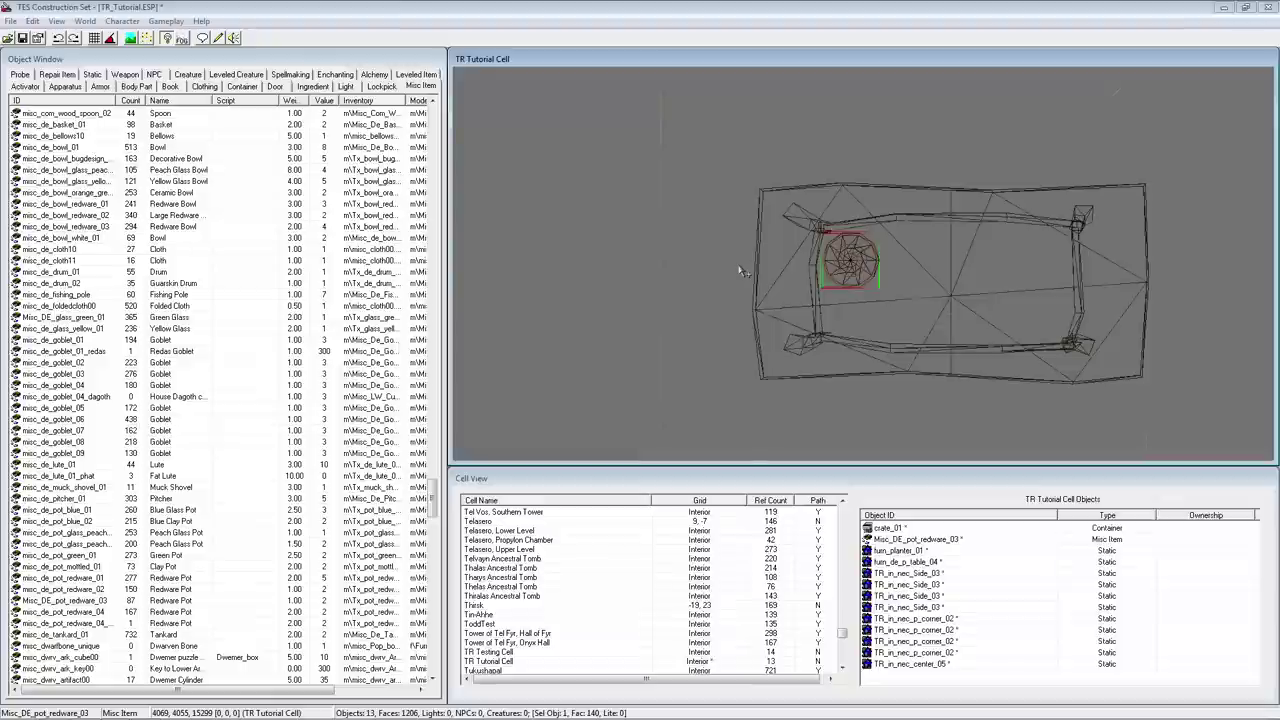
key("w")
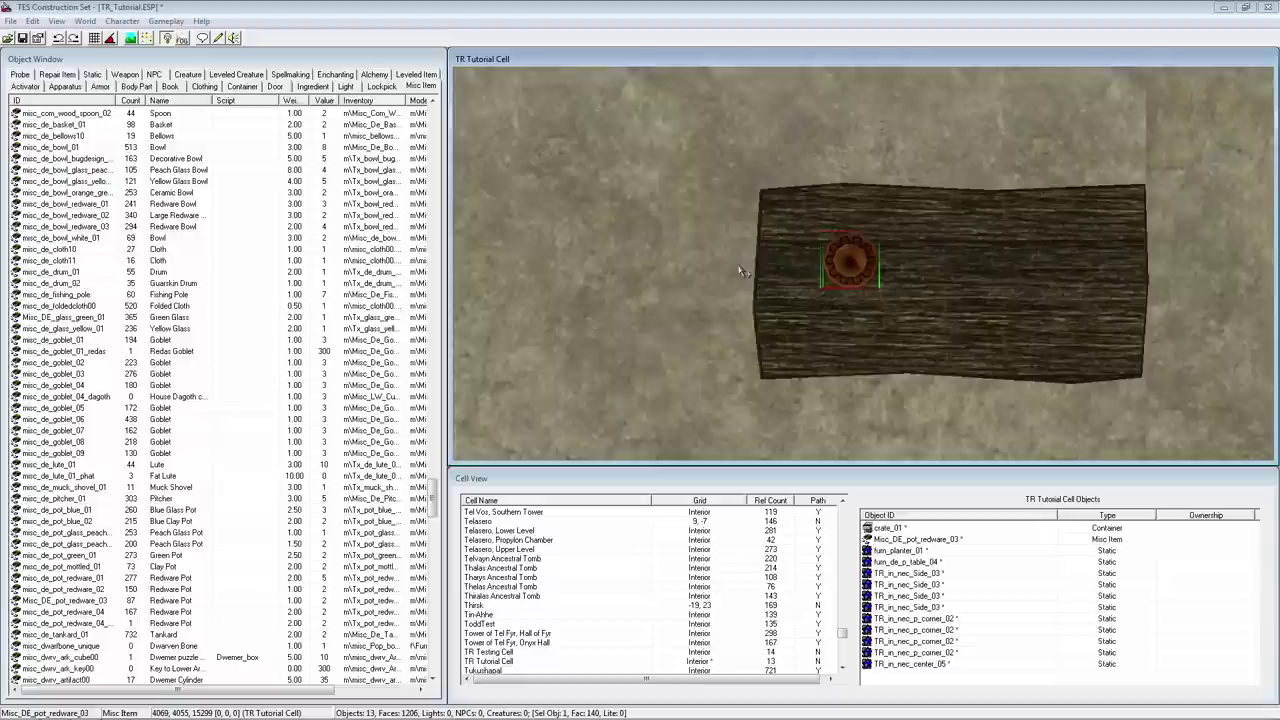